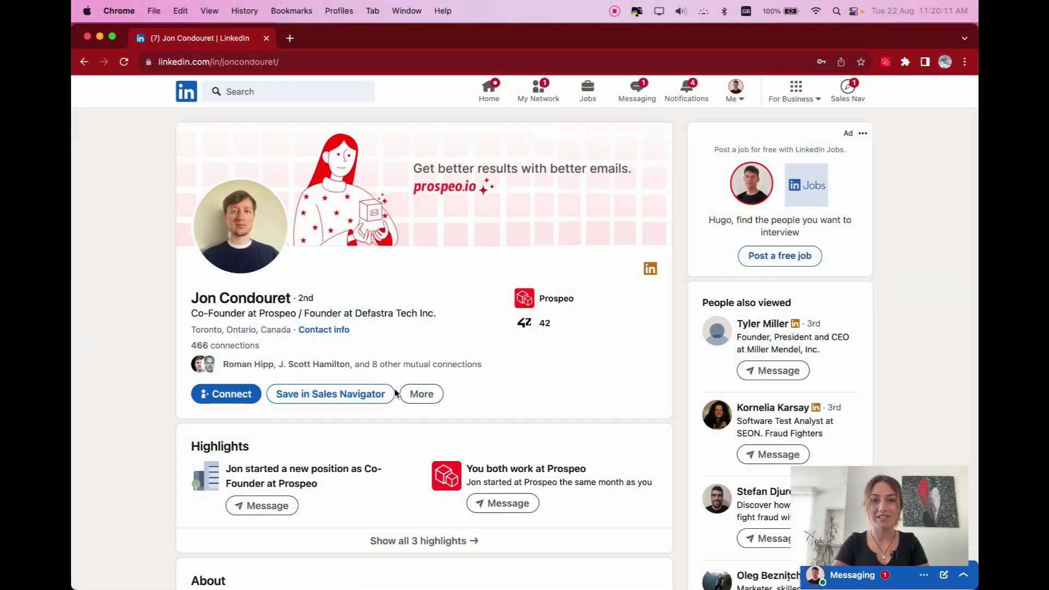
Step: Start a direct message to Prospeo's co-founder from his profile, then switch to the Prospeo website
click(421, 394)
click(500, 495)
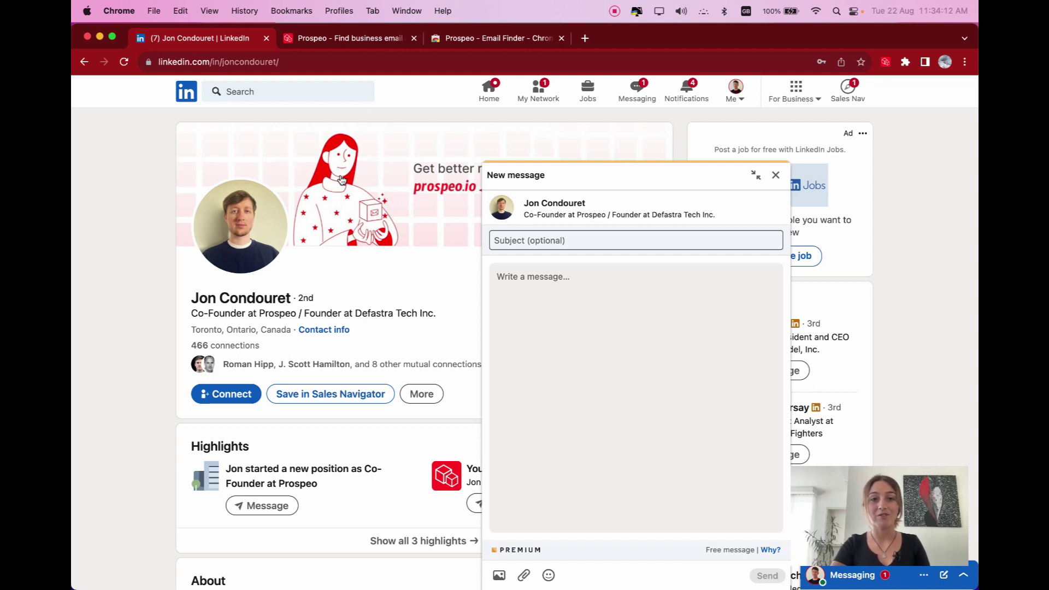
click(326, 40)
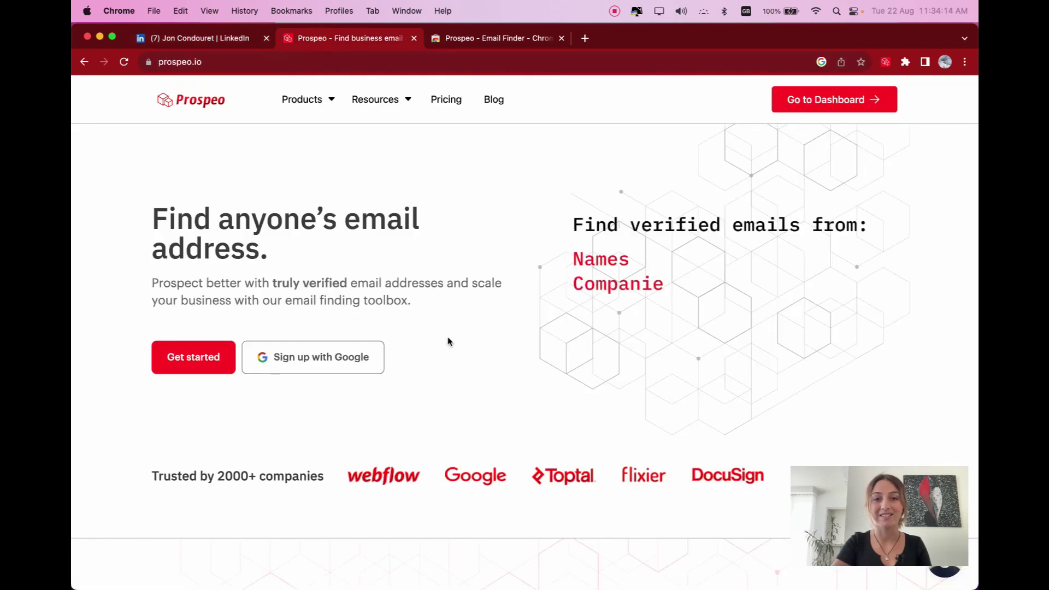
Step: View the Prospeo Email Finder extension page in the Chrome Web Store
click(496, 30)
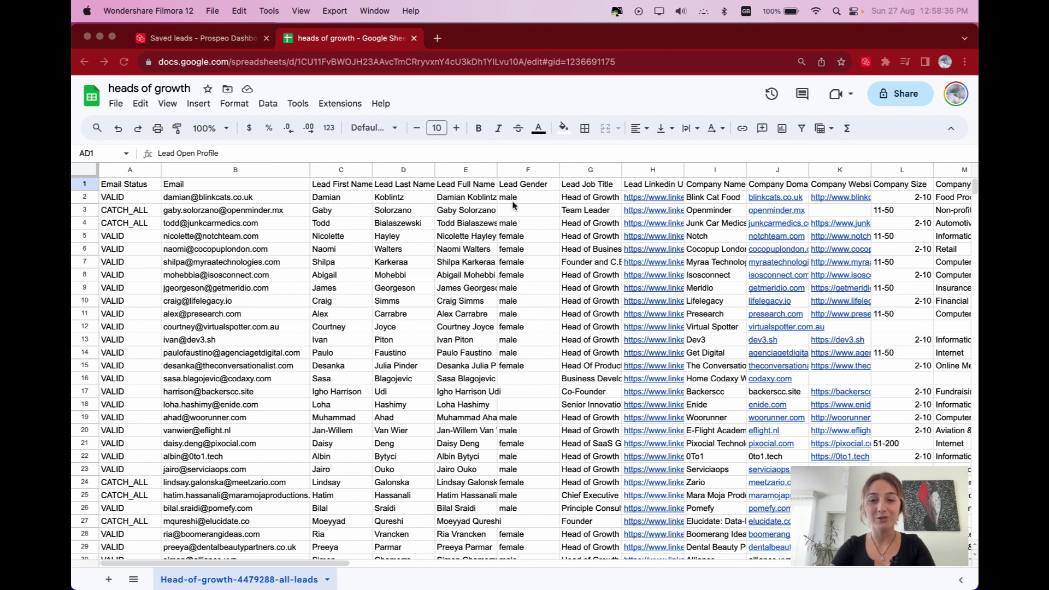
Step: Review the filtered Lead Open Profile and Email columns of the heads of growth sheet, then return to Meet Alfred
scroll(514, 205, right, 10)
scroll(514, 205, right, 9)
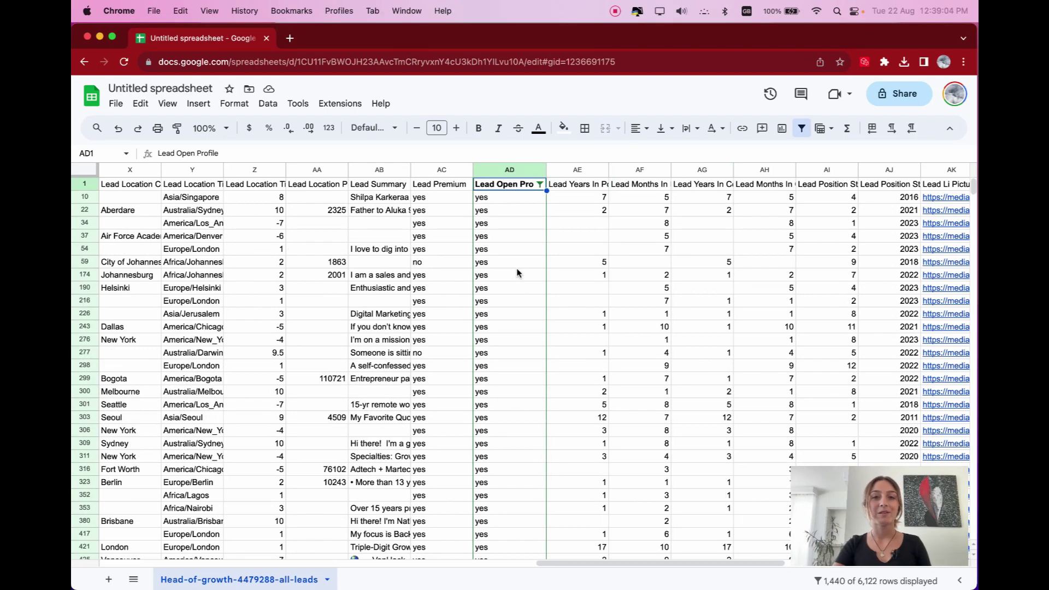
scroll(518, 274, left, 15)
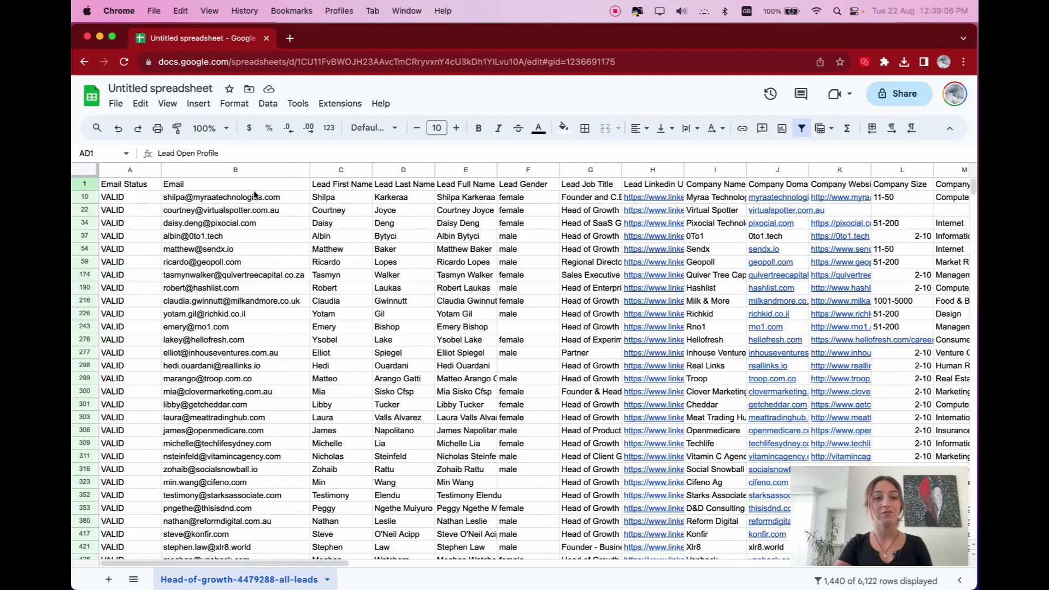
click(239, 169)
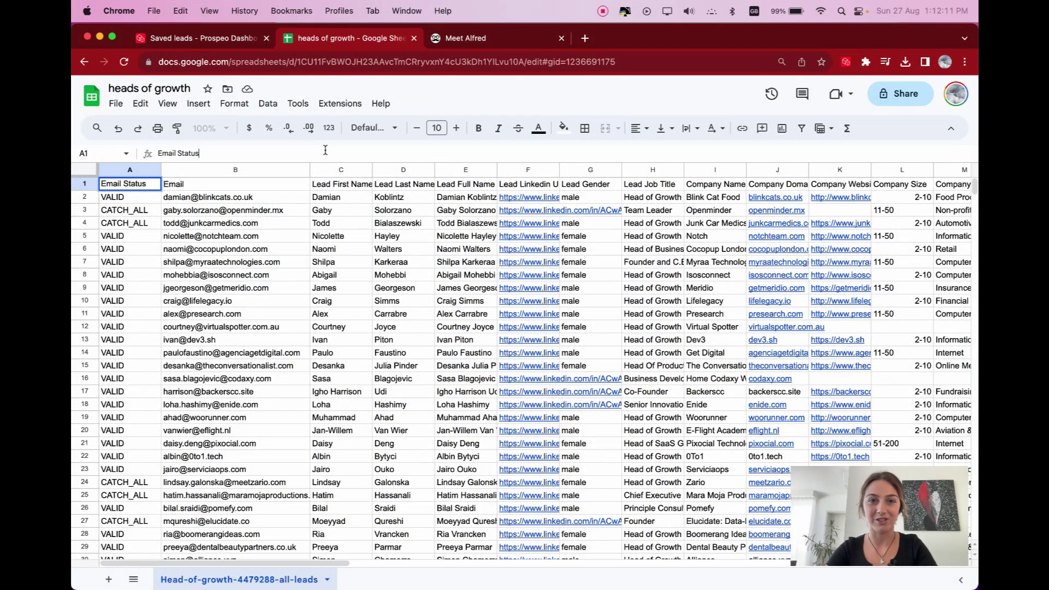
click(474, 38)
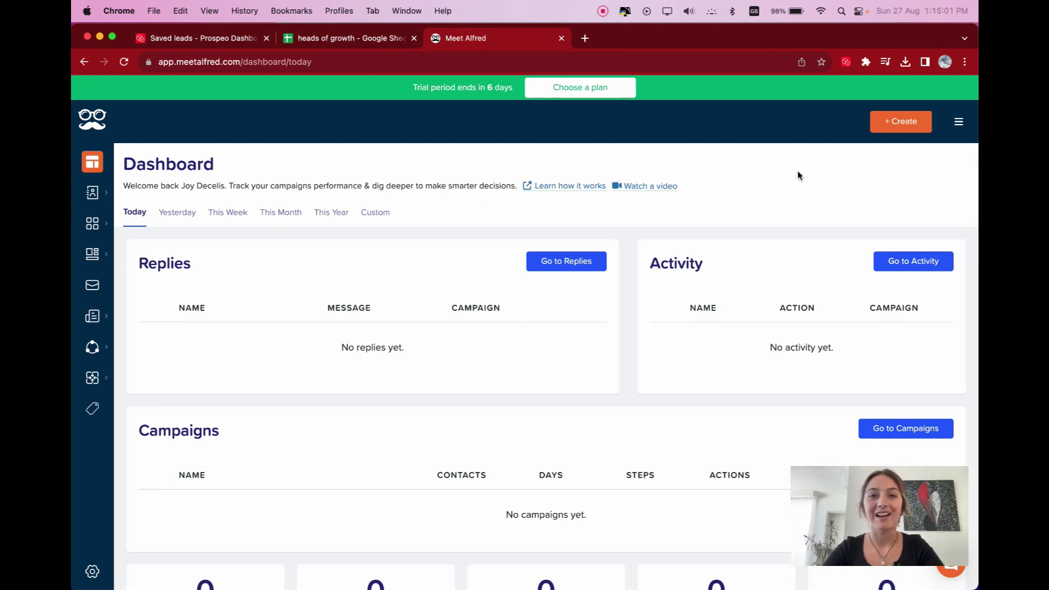
Step: Create a LinkedIn campaign with leads uploaded from the first CSV in Downloads
click(896, 123)
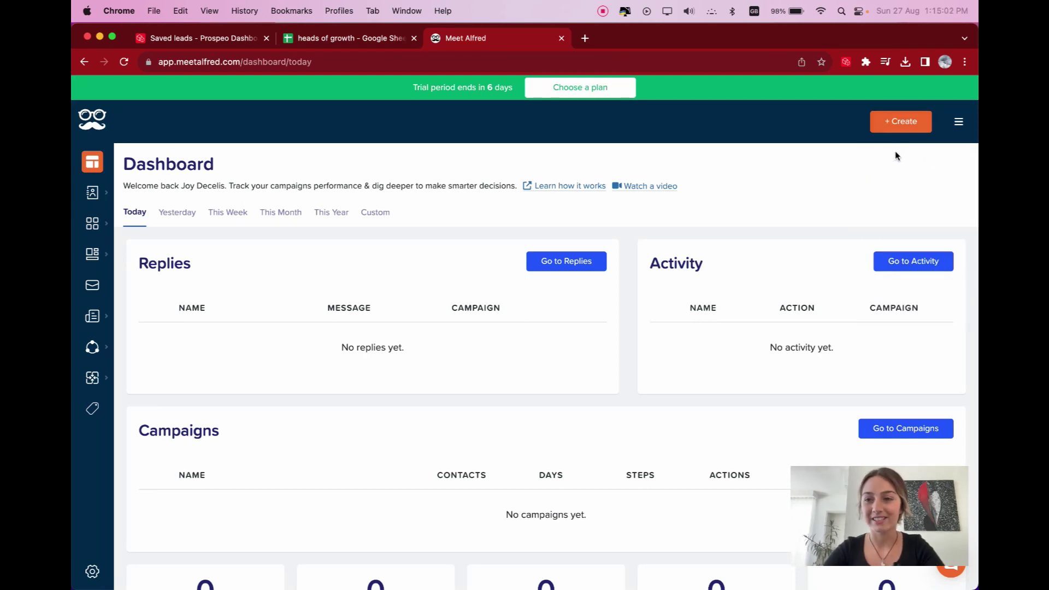
click(894, 126)
click(894, 152)
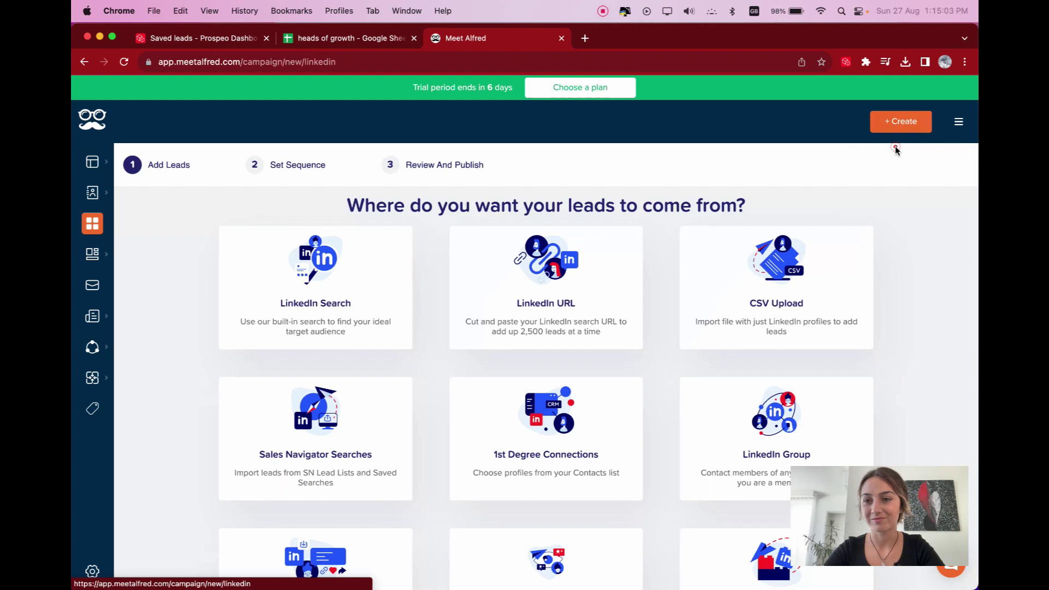
click(756, 301)
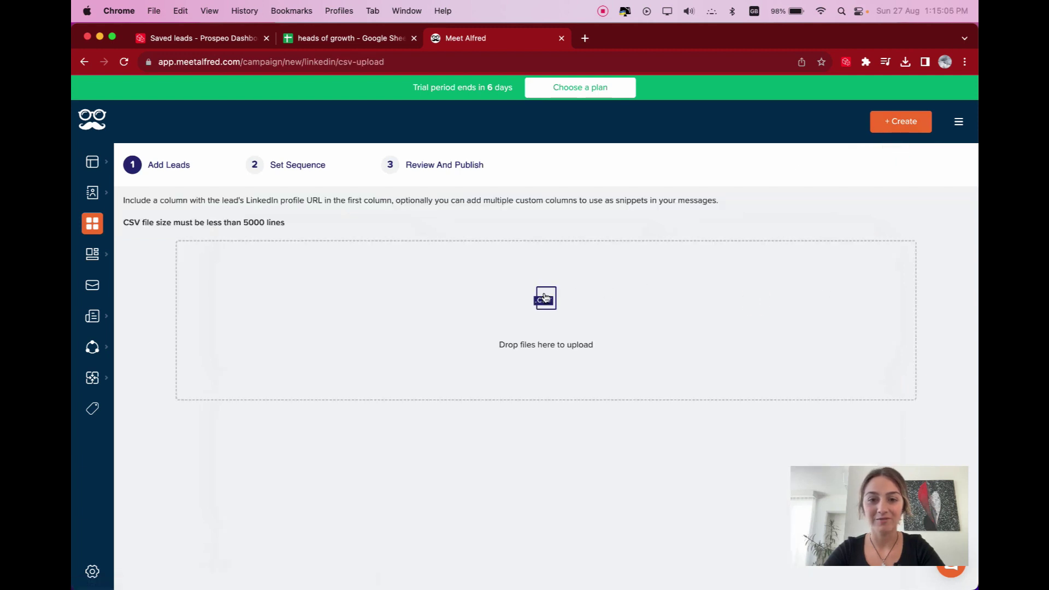
click(553, 317)
click(473, 218)
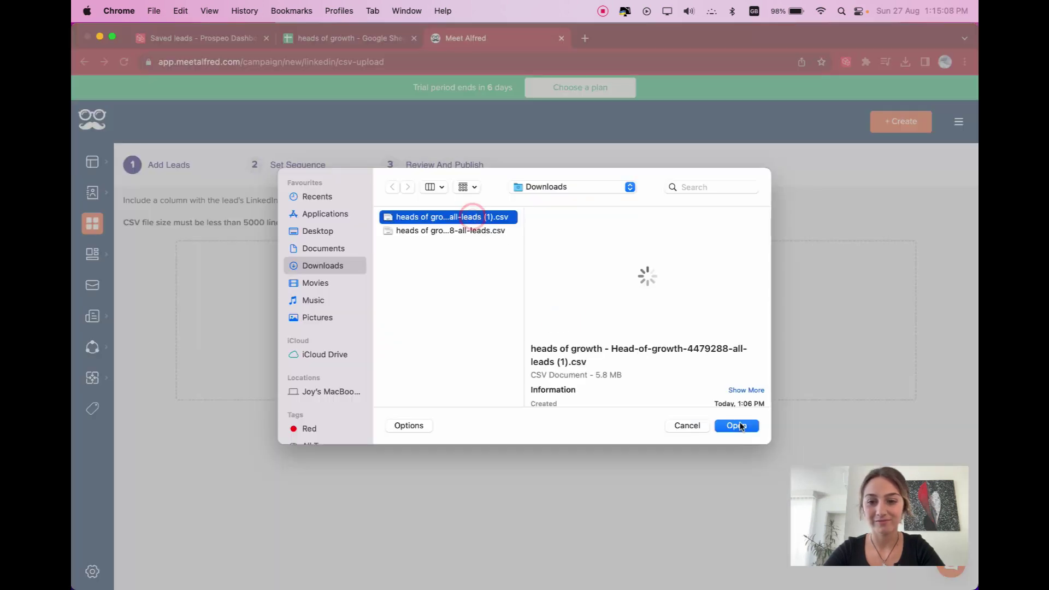
click(737, 426)
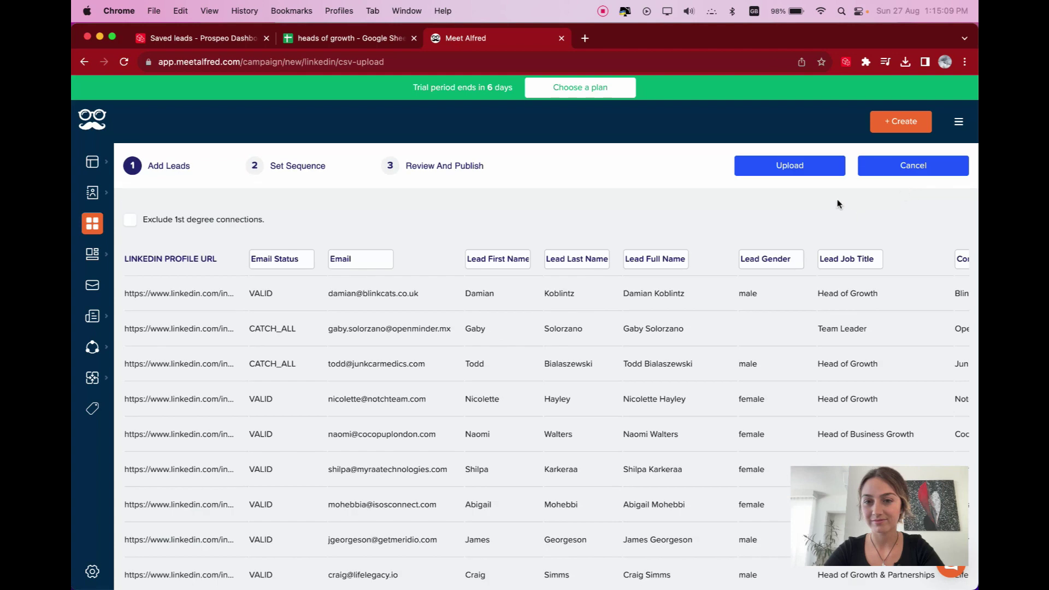
click(798, 168)
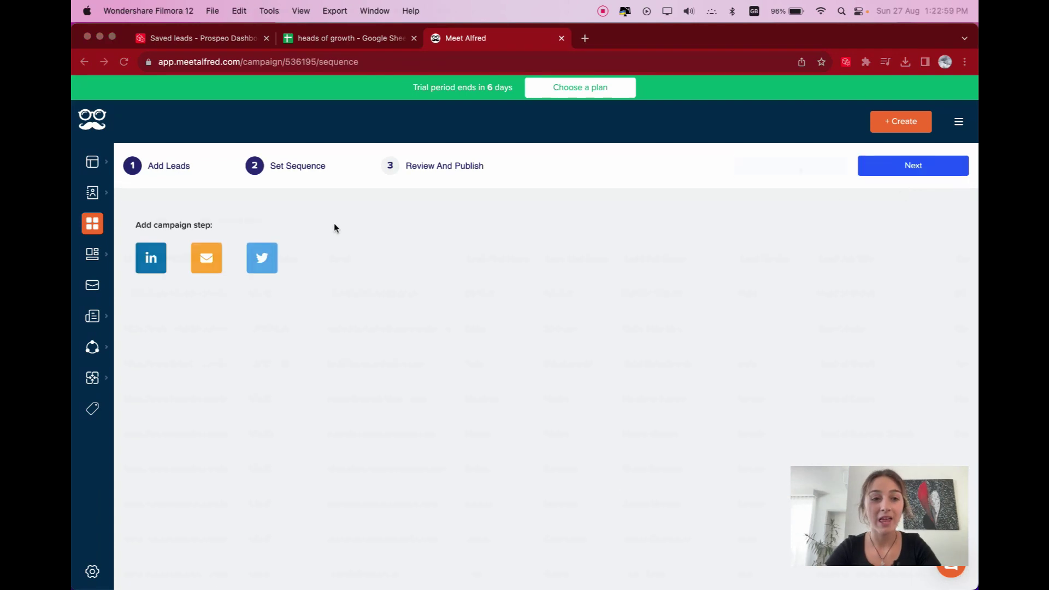
Step: Add a Send InMail step with subject 'Hi there!' to the campaign sequence
click(156, 253)
click(216, 351)
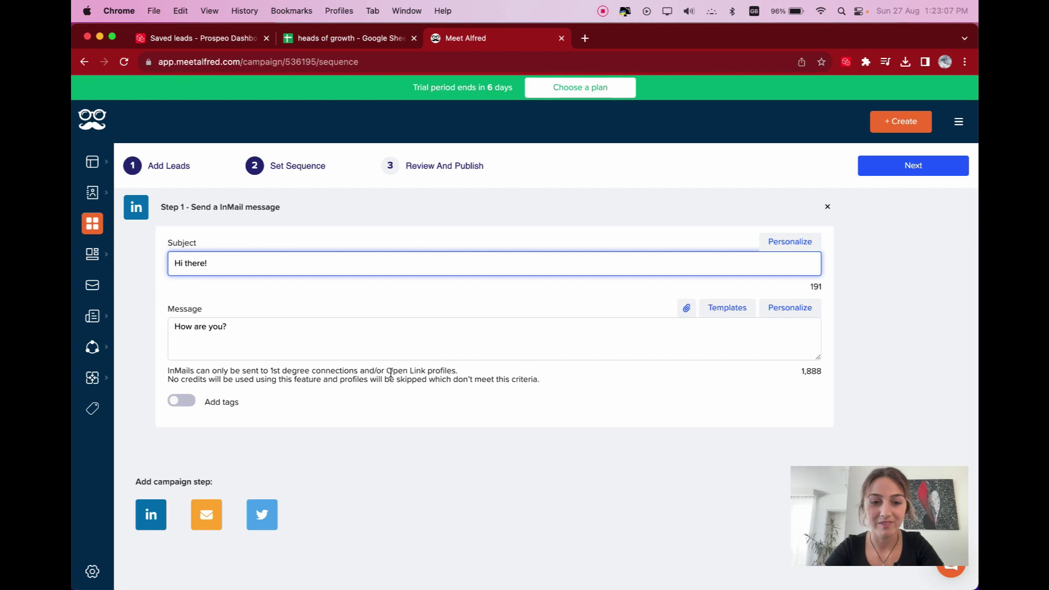
drag(387, 372, 459, 376)
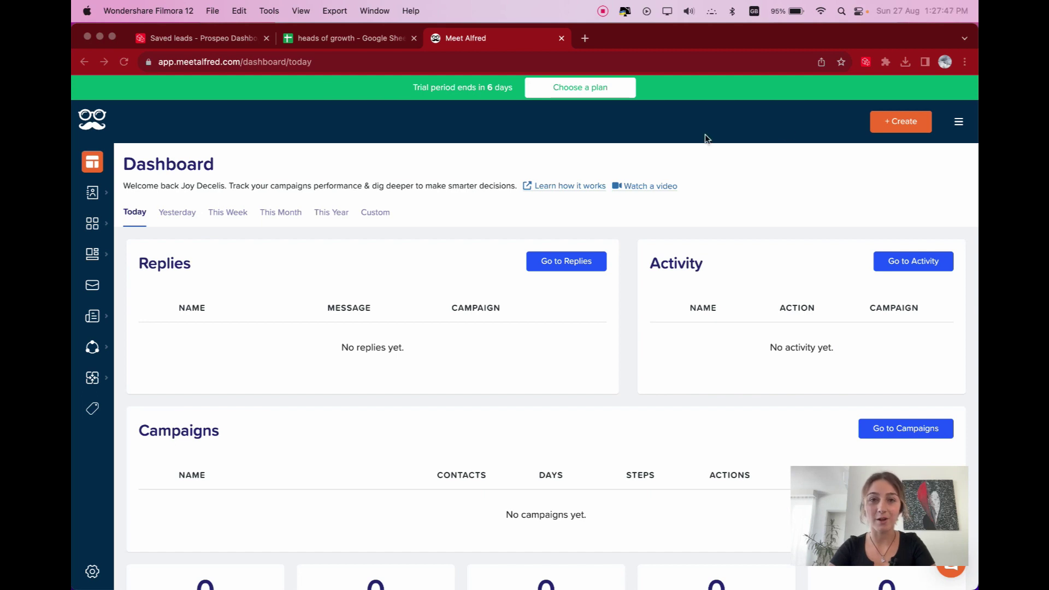
Step: Start an email campaign from the second leads CSV and add a 'Checking in' email step
click(879, 123)
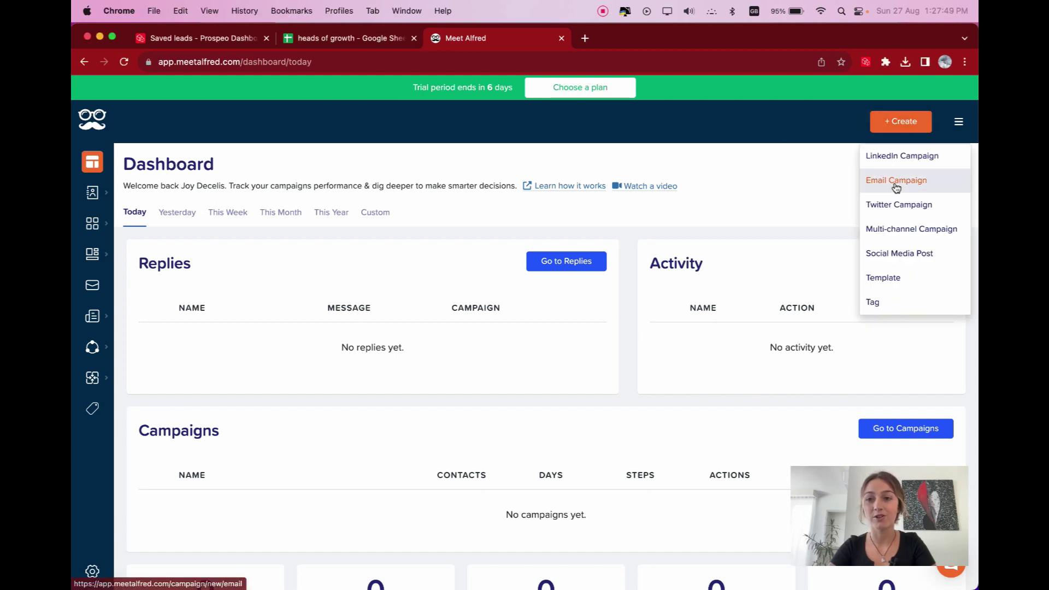
click(895, 182)
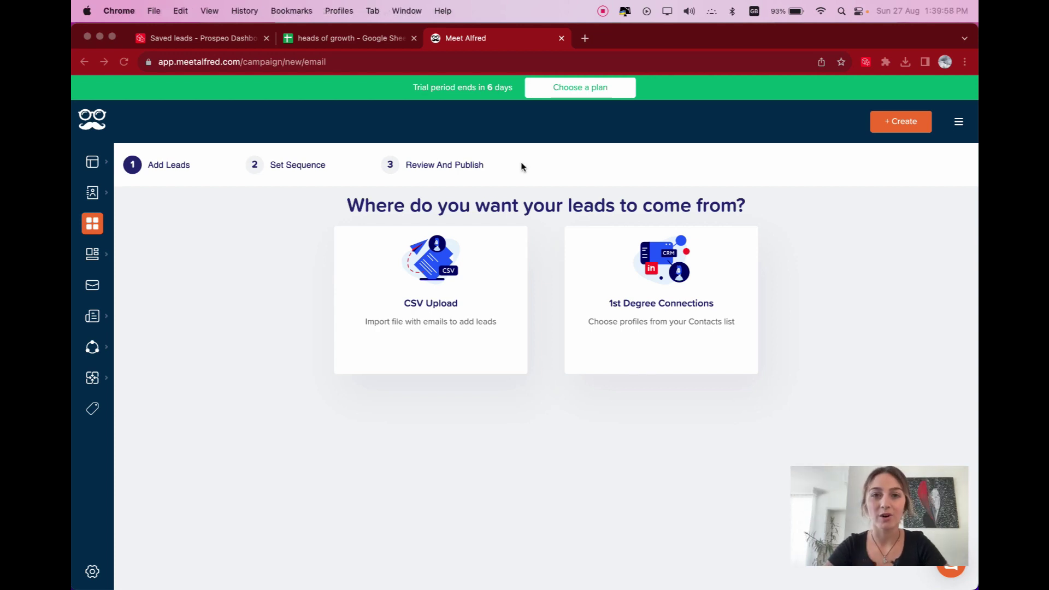
click(459, 298)
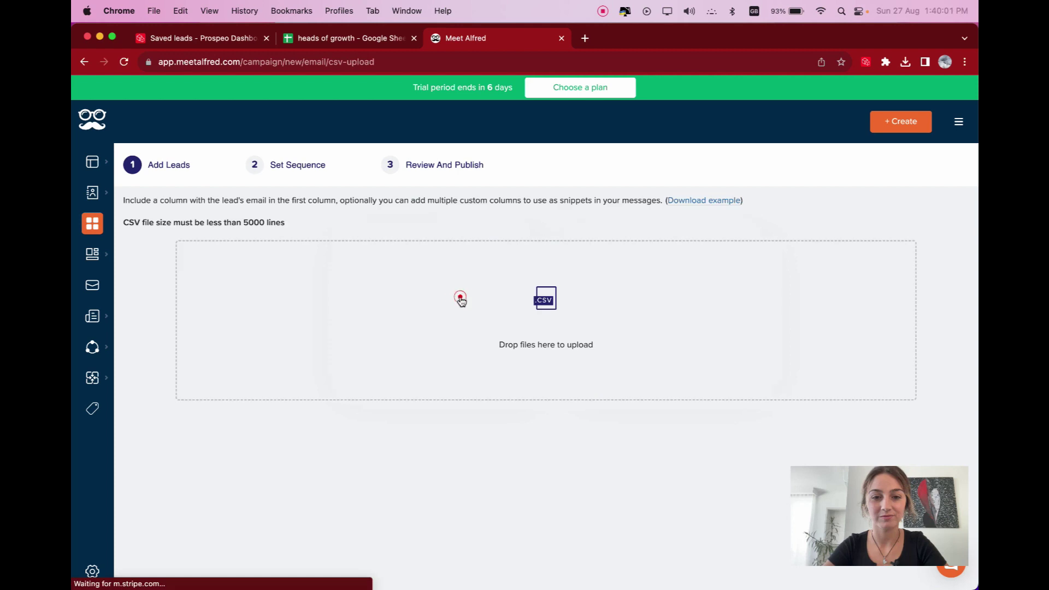
click(554, 308)
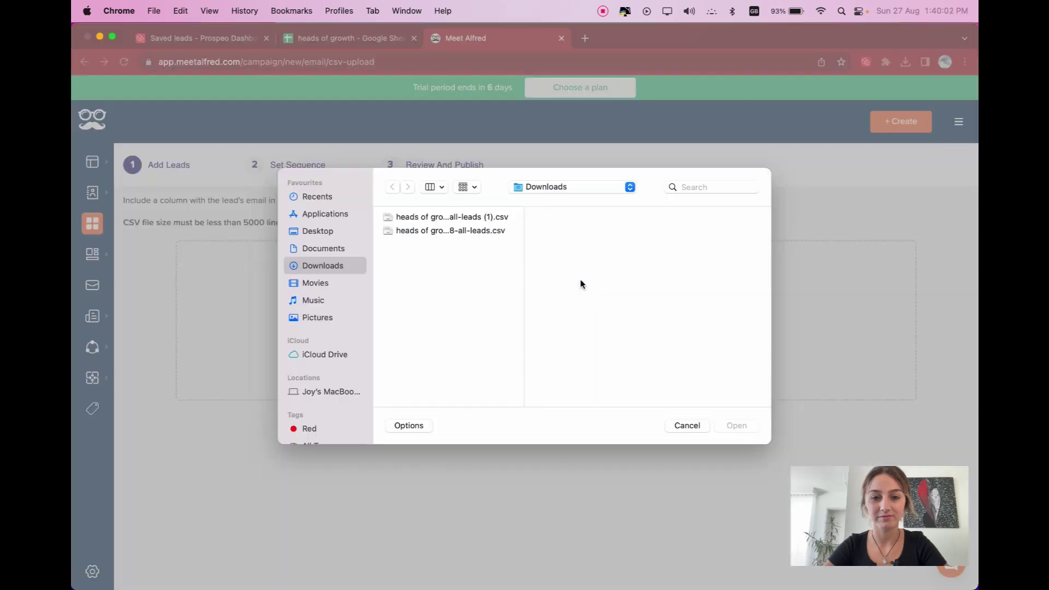
click(477, 230)
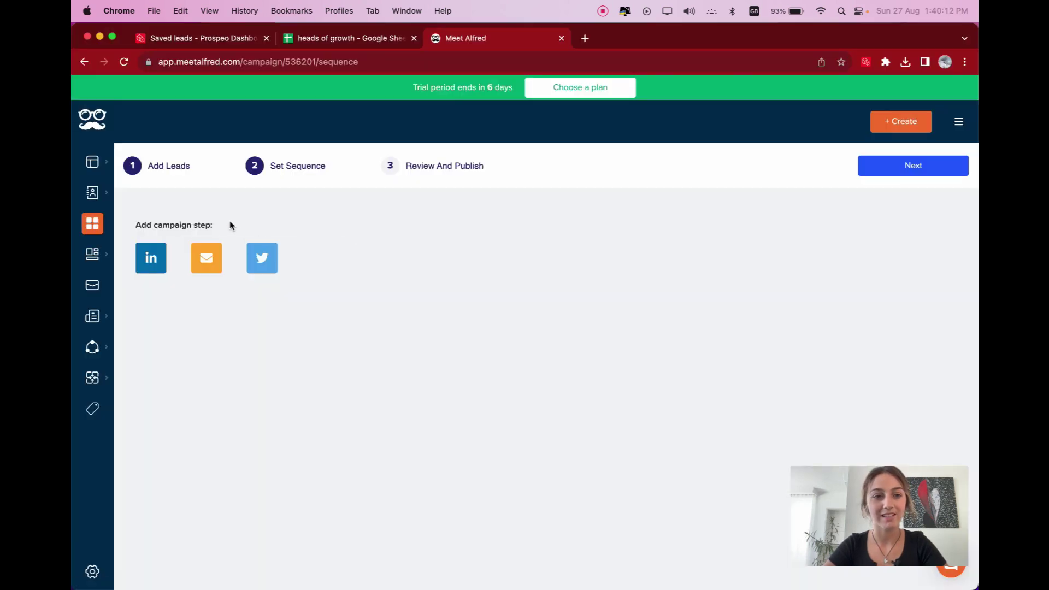
click(207, 258)
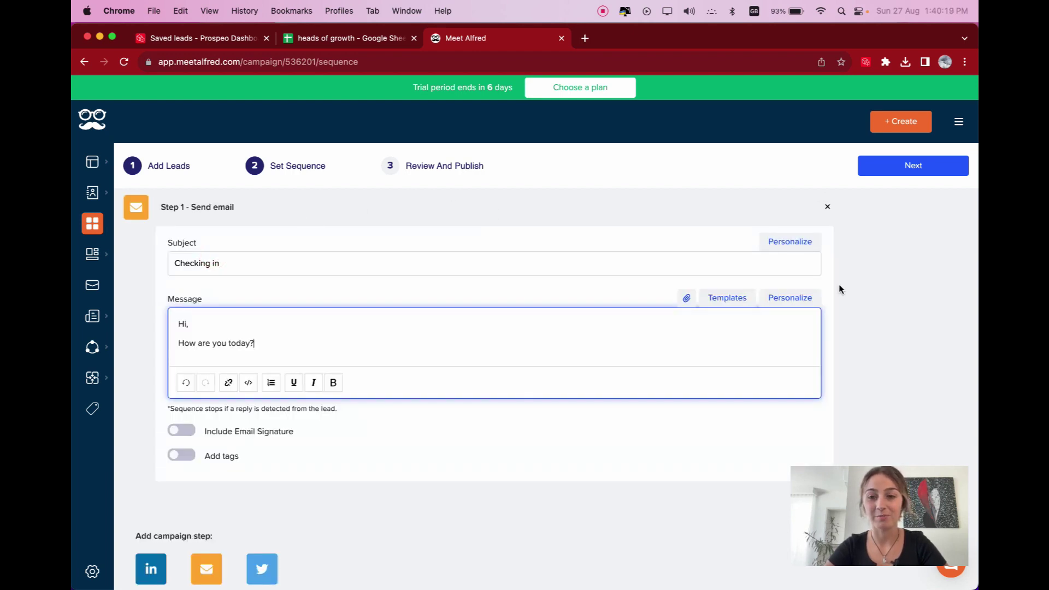
click(790, 298)
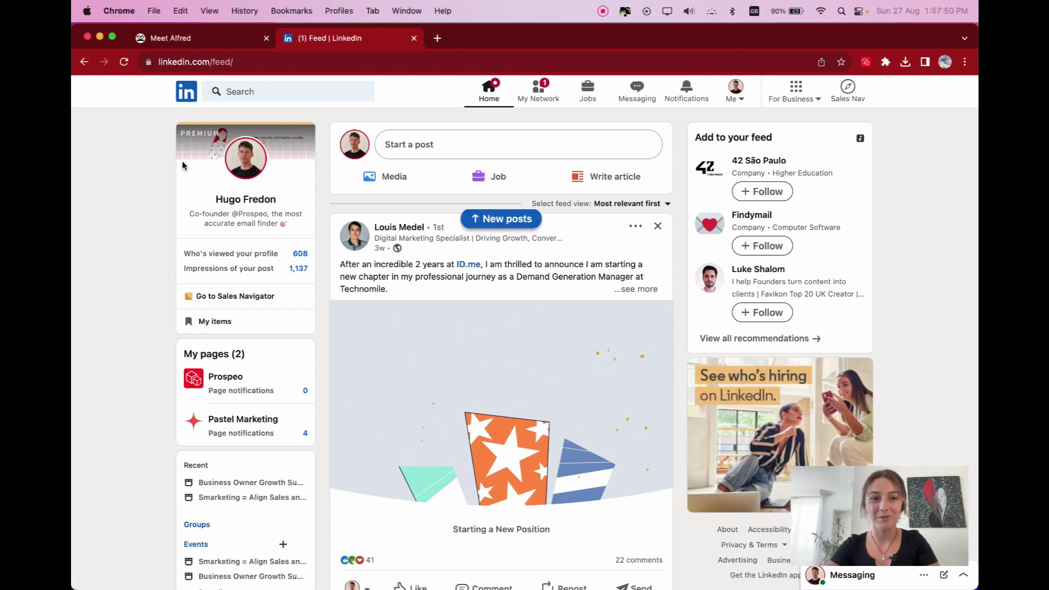
Step: Search LinkedIn for 'growth' and filter the results to groups
click(244, 94)
text(growth)
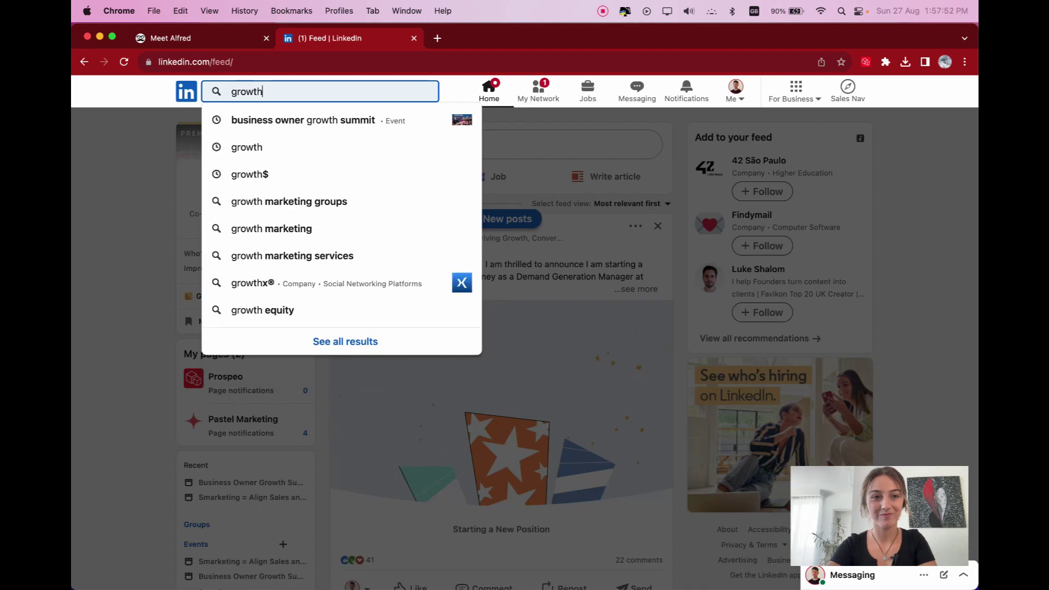
key(Return)
click(329, 130)
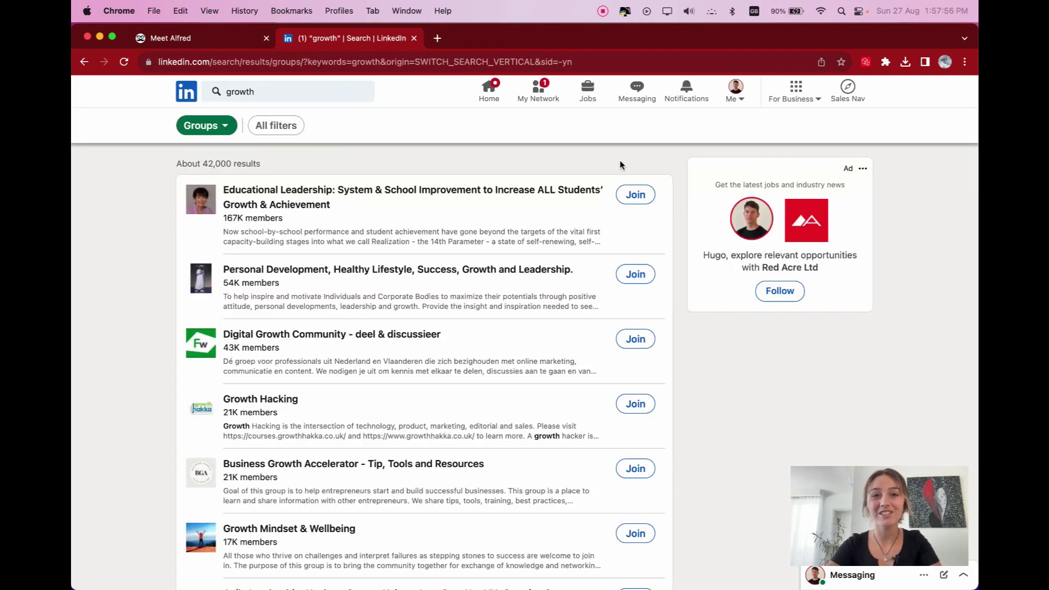
Step: Join Educational Leadership, Personal Development, Digital Growth Community and Growth Hacking groups, then return to Meet Alfred
click(645, 197)
click(645, 276)
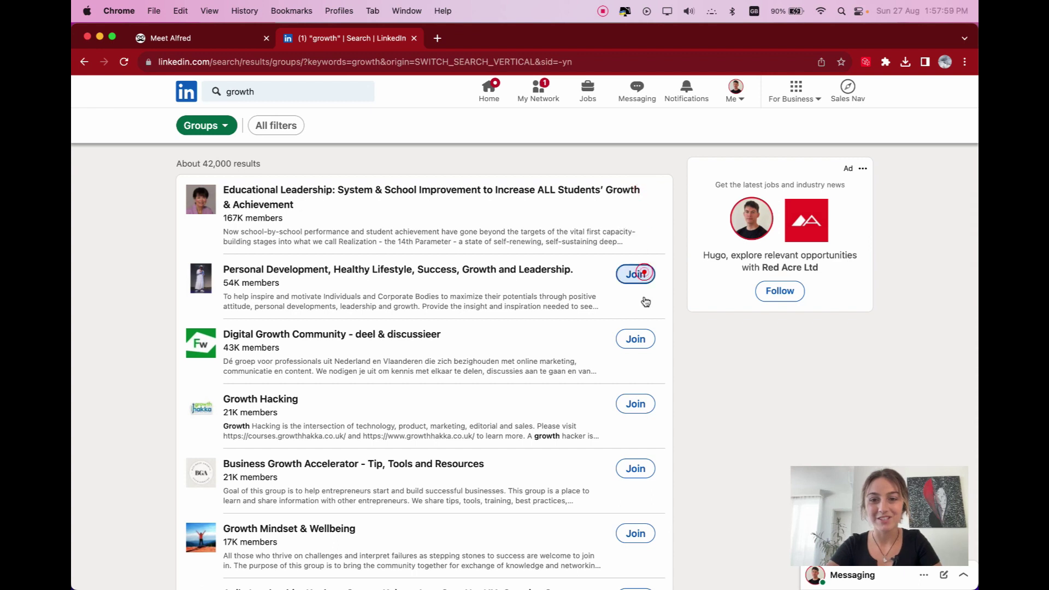
click(645, 339)
click(643, 405)
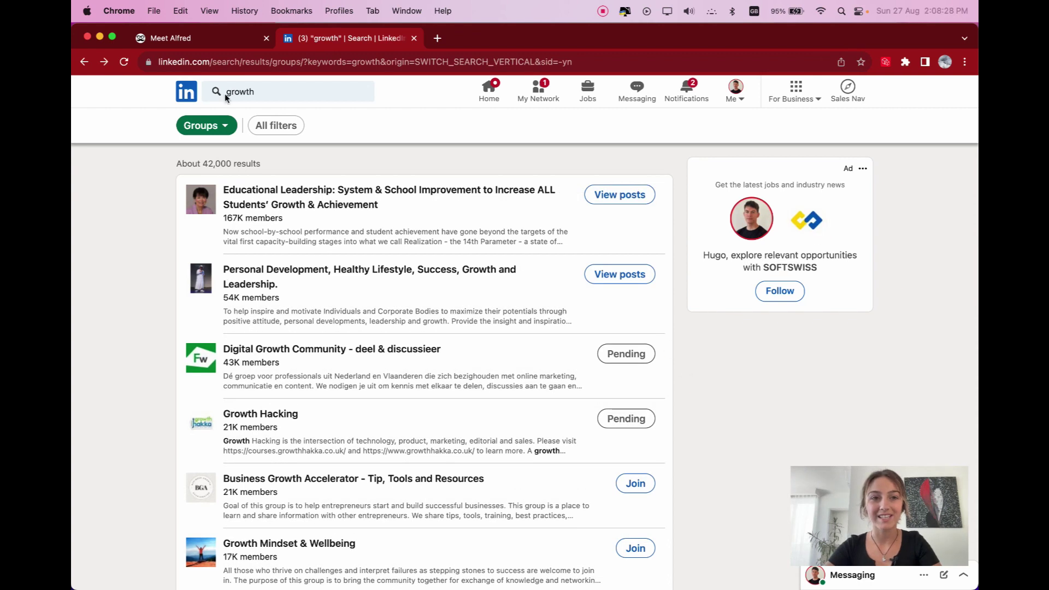
click(180, 39)
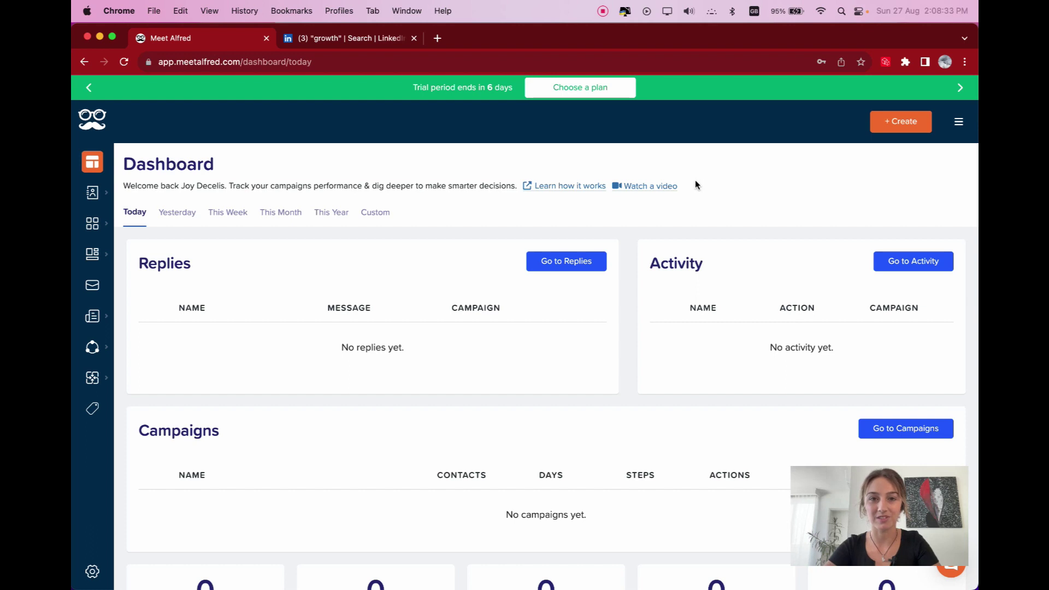
Step: Create a LinkedIn campaign using the Educational Leadership group as its lead source
click(902, 121)
click(903, 156)
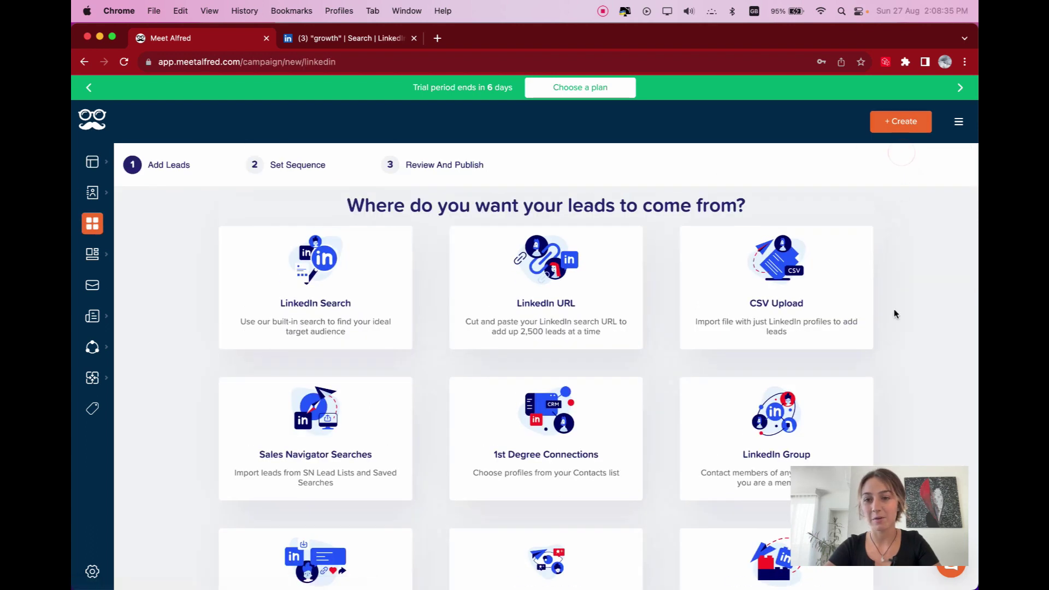
scroll(830, 414, down, 2)
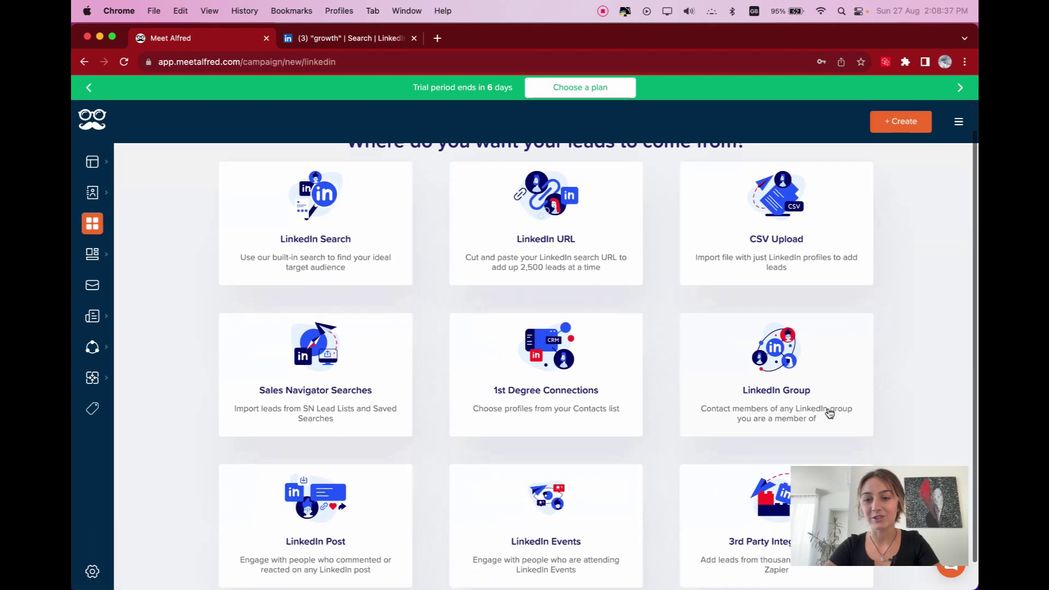
click(824, 367)
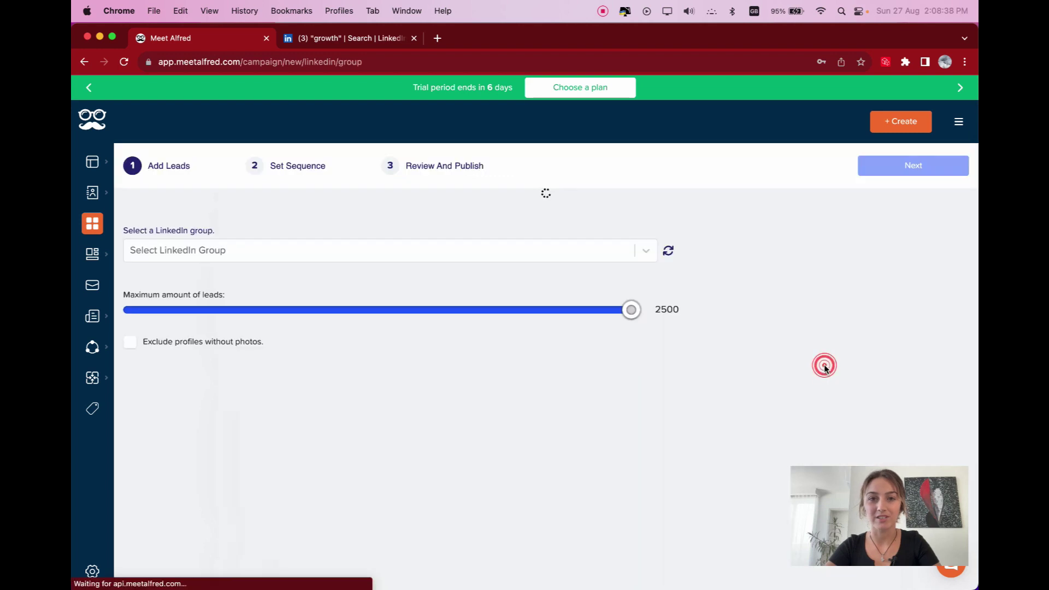
click(646, 244)
click(622, 271)
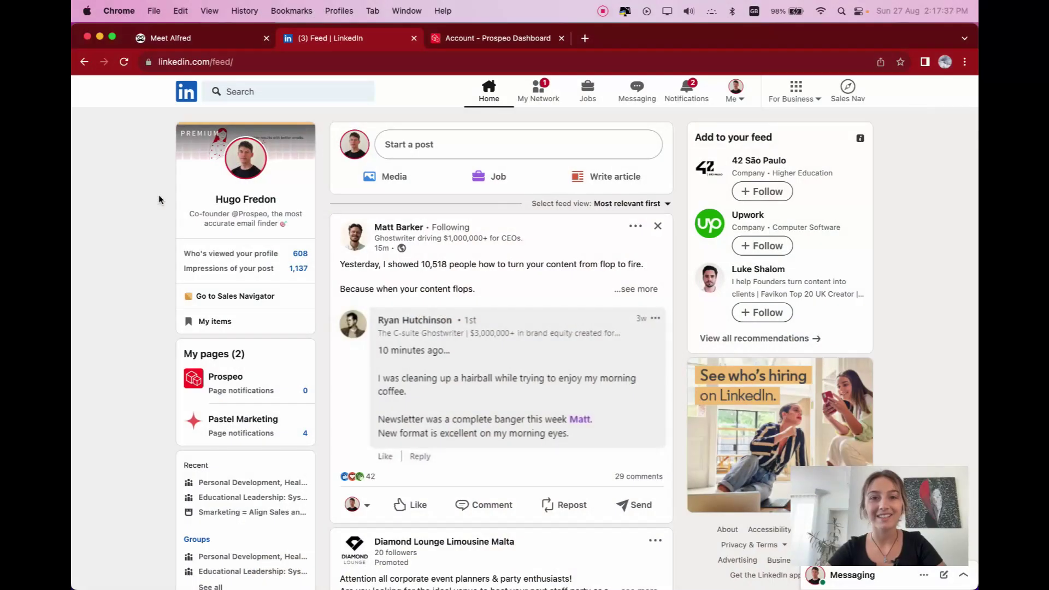
Step: Search LinkedIn events for 'growth' and open the Business Owner Growth Summit event
click(260, 92)
text(growth)
key(Return)
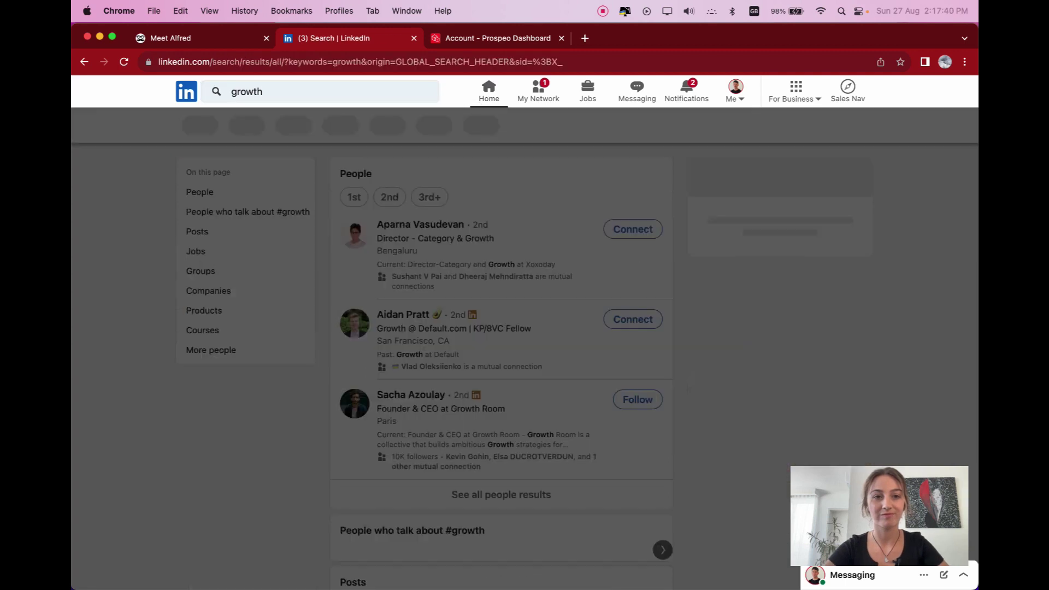
click(645, 126)
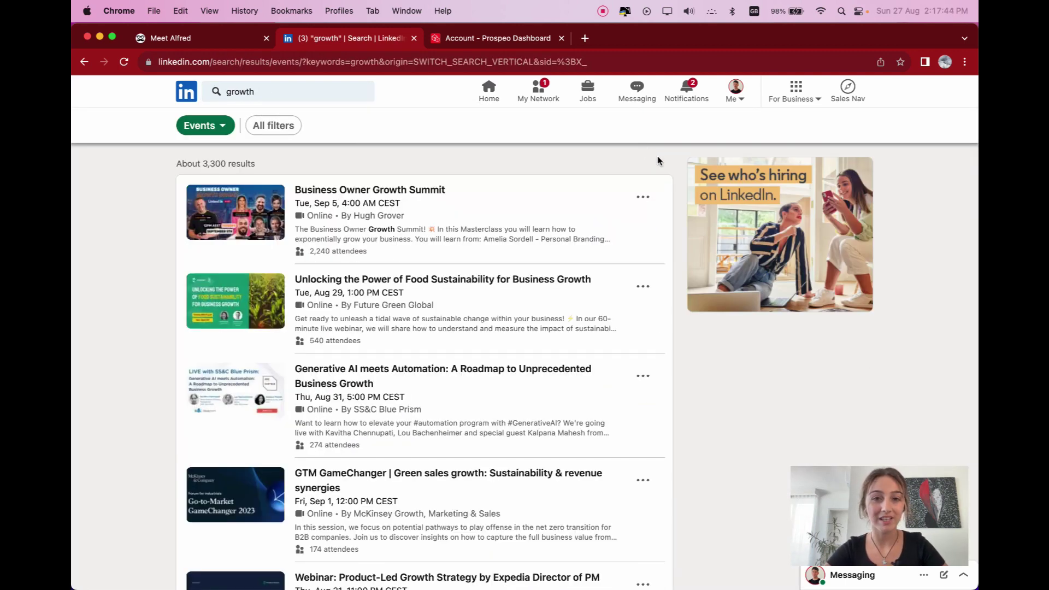
click(410, 191)
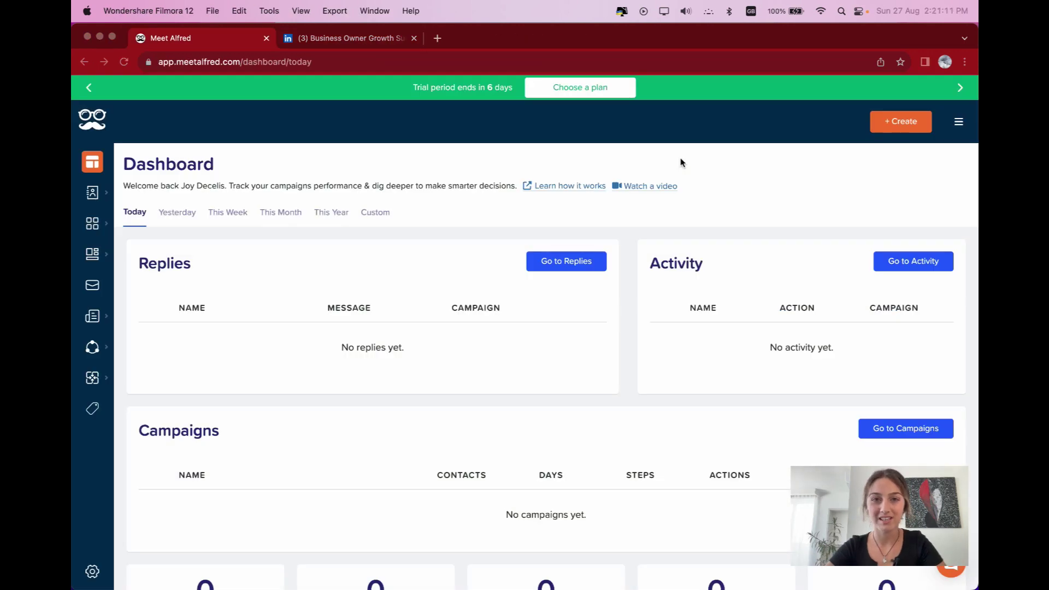
Step: Create a LinkedIn campaign with LinkedIn Events as lead source and select the Event URL field
click(884, 130)
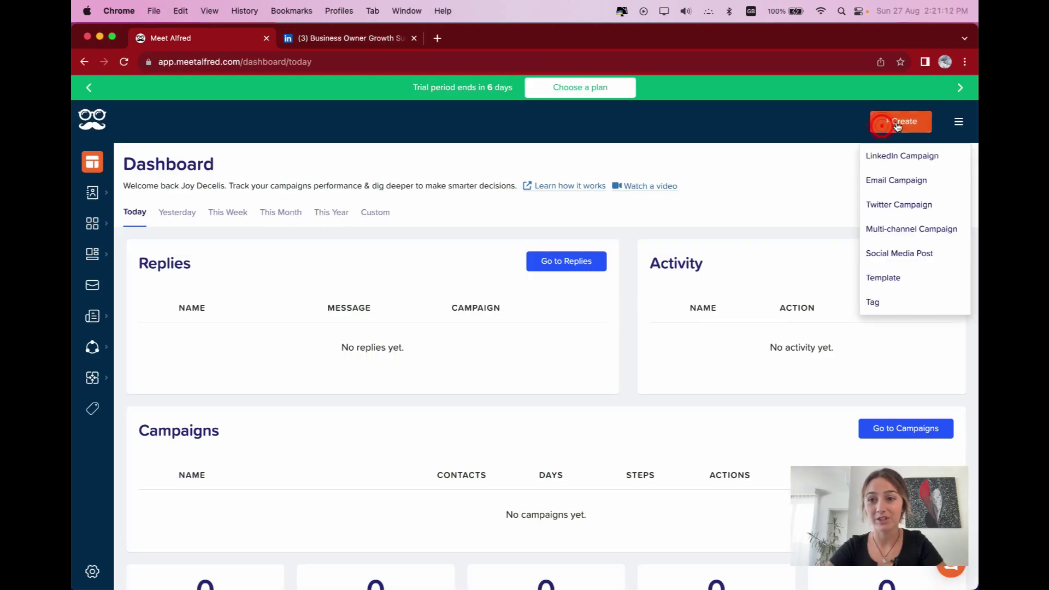
click(895, 156)
scroll(667, 402, down, 3)
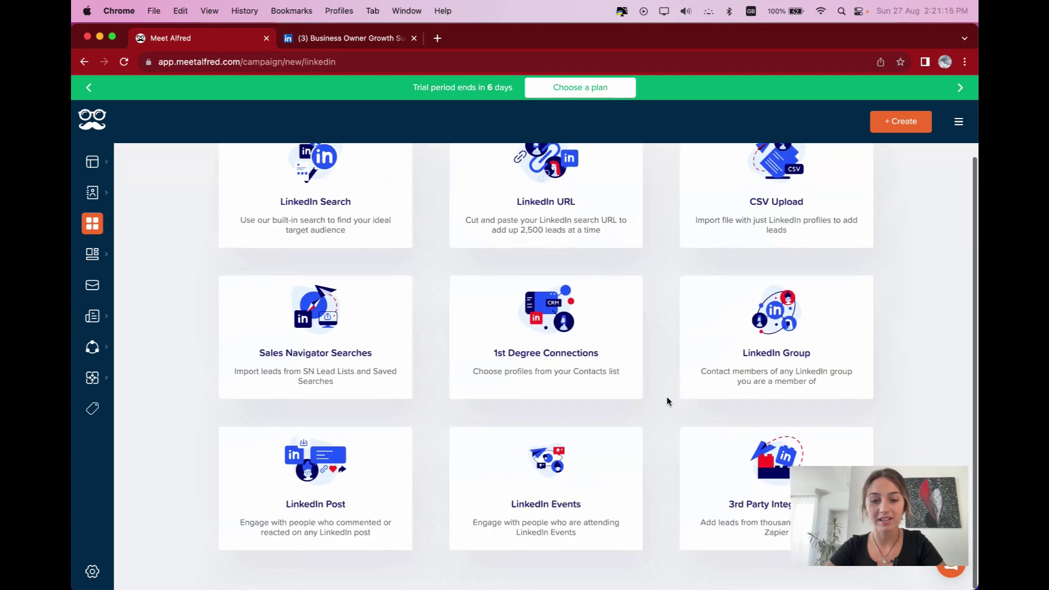
click(613, 487)
click(349, 228)
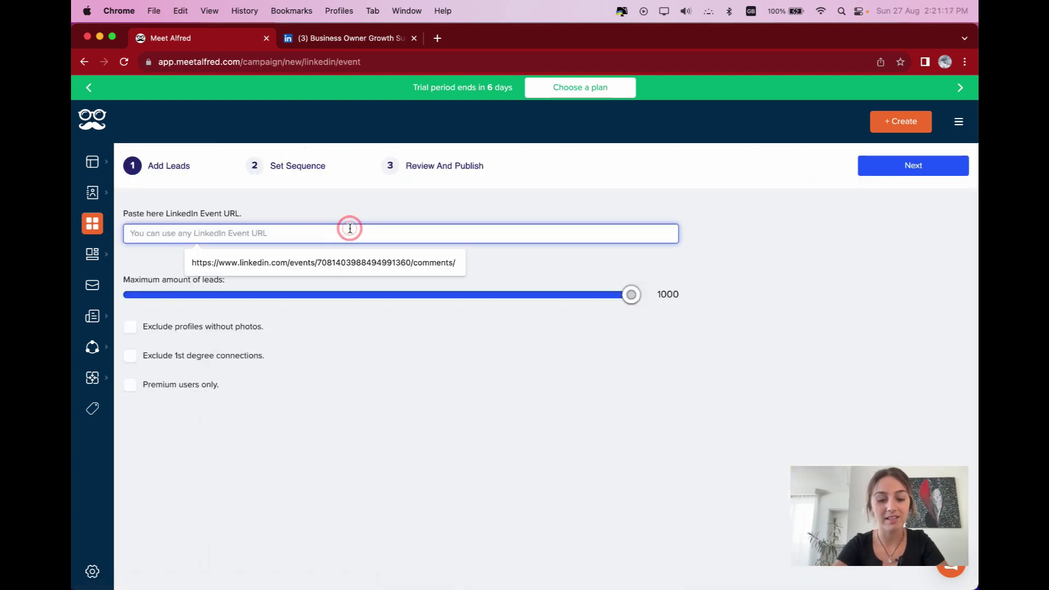